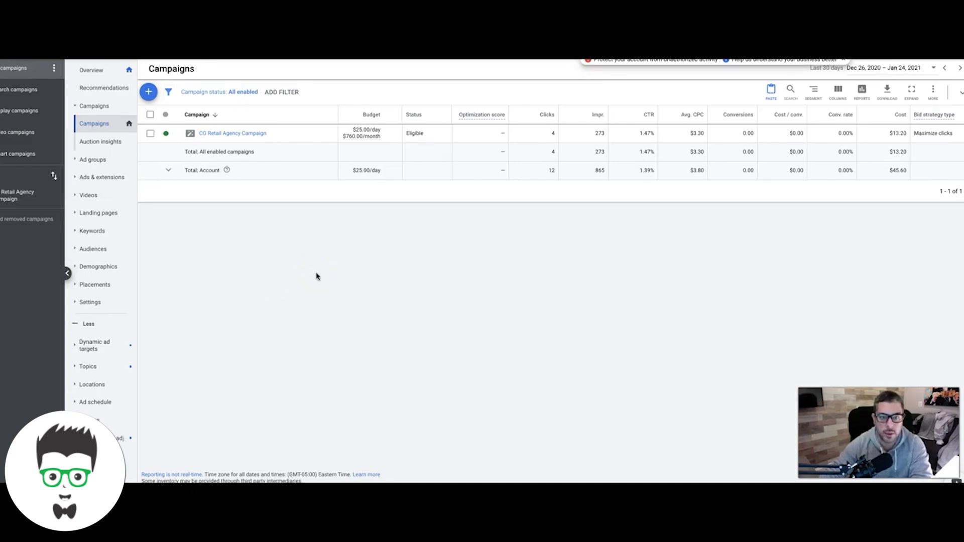
Open the CG Retail Agency Campaign overview and review its impressions, clicks, spend and verified calls
left_click(319, 258)
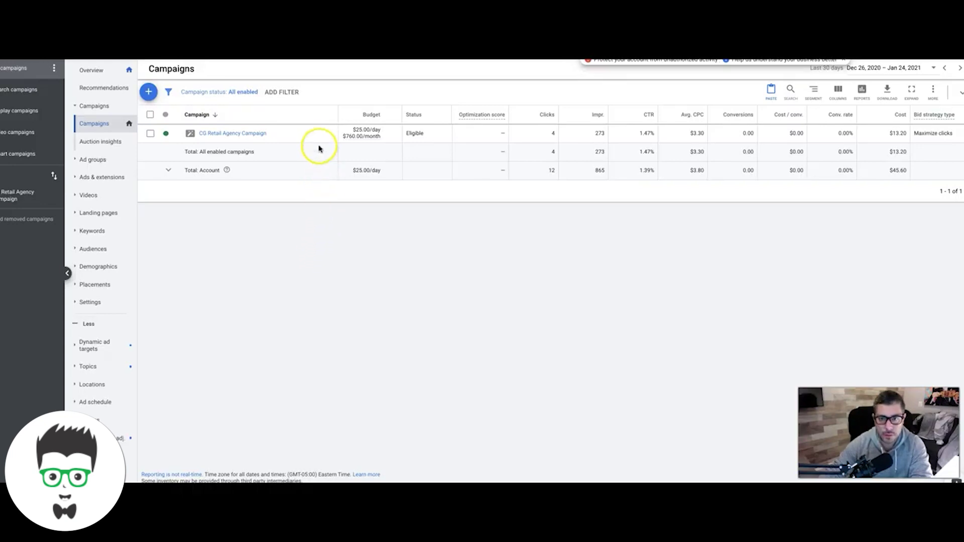
left_click(243, 135)
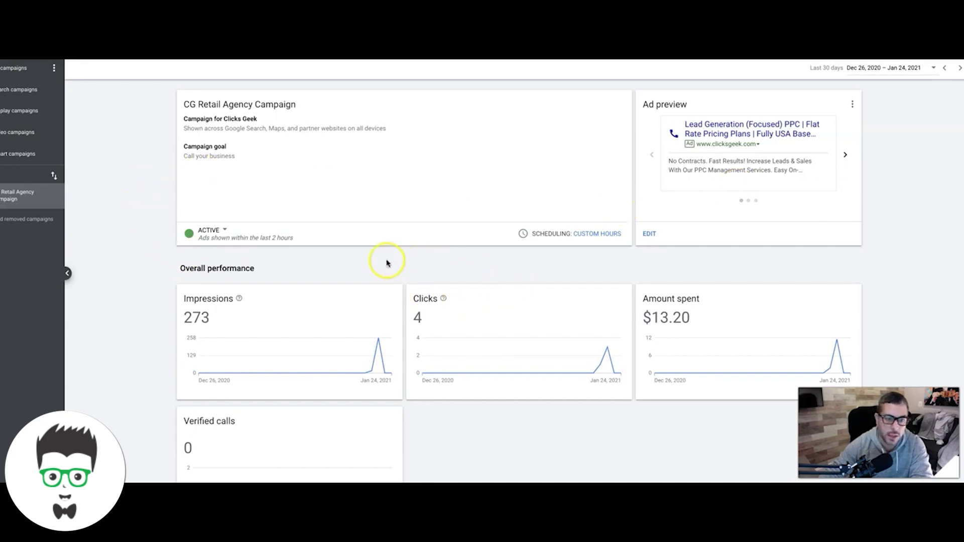
scroll(328, 259, "down", 1)
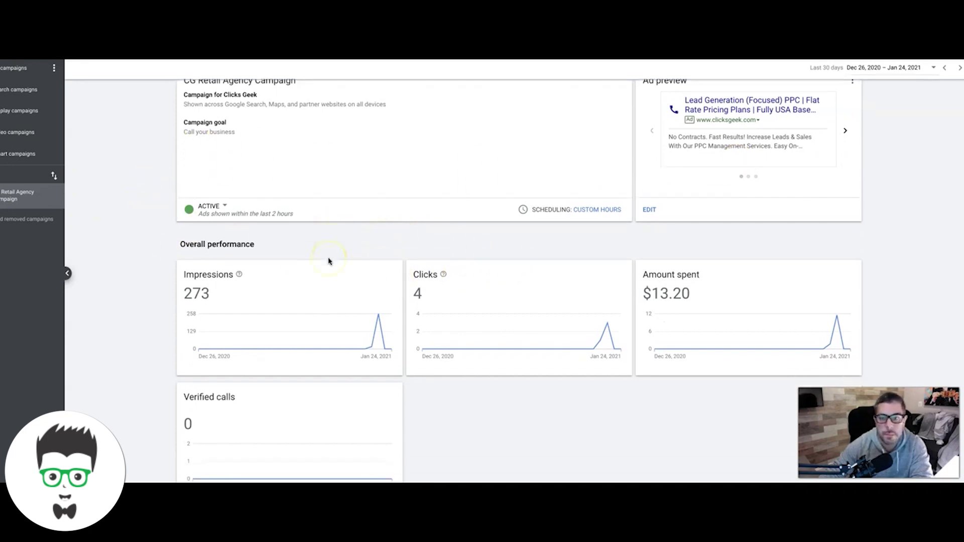
scroll(488, 222, "up", 1)
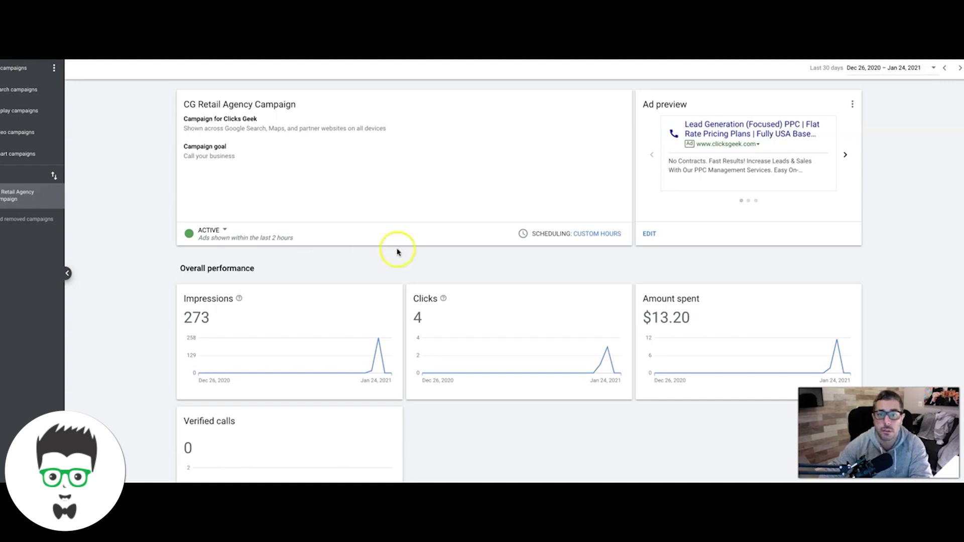
Check the custom ad hours unchanged, page the preview to the third ad, and review the three call ads
left_click(592, 234)
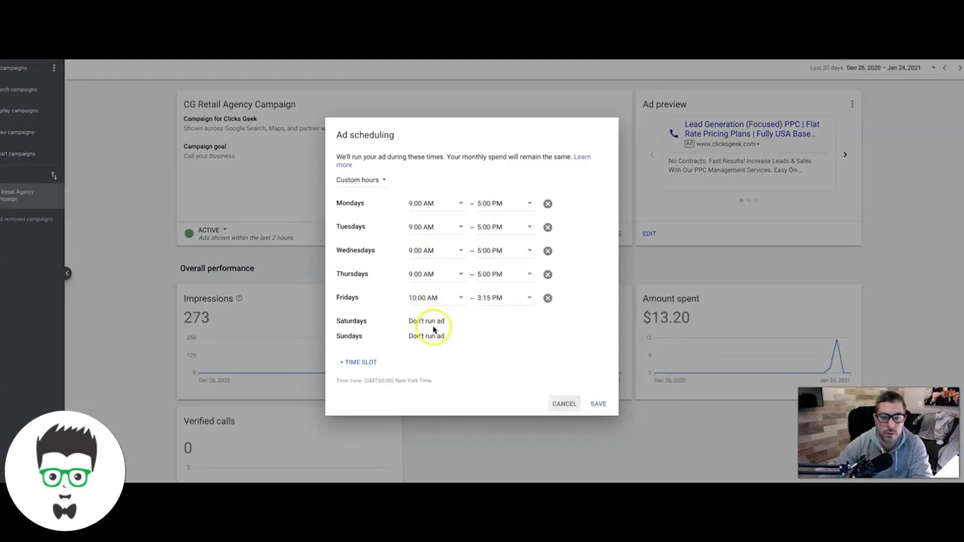
left_click(568, 403)
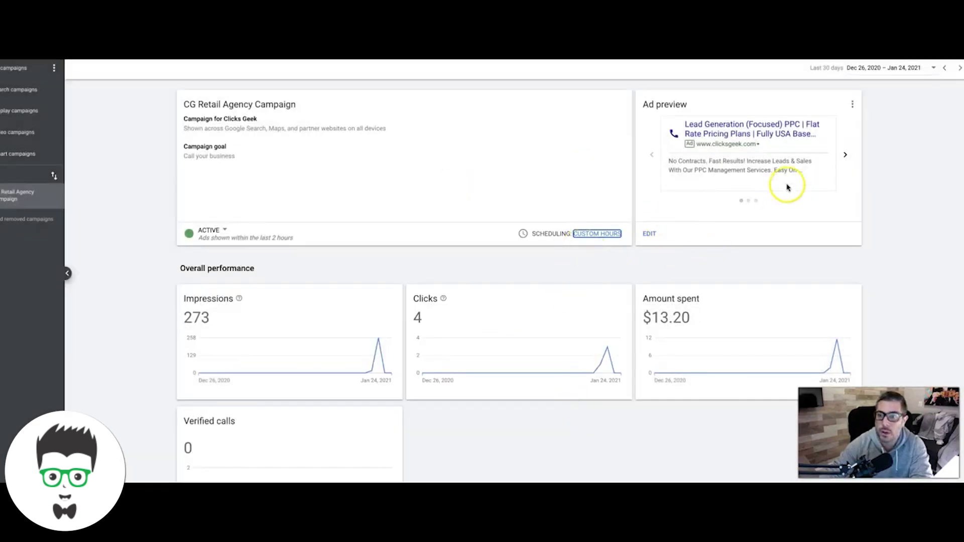
left_click(846, 155)
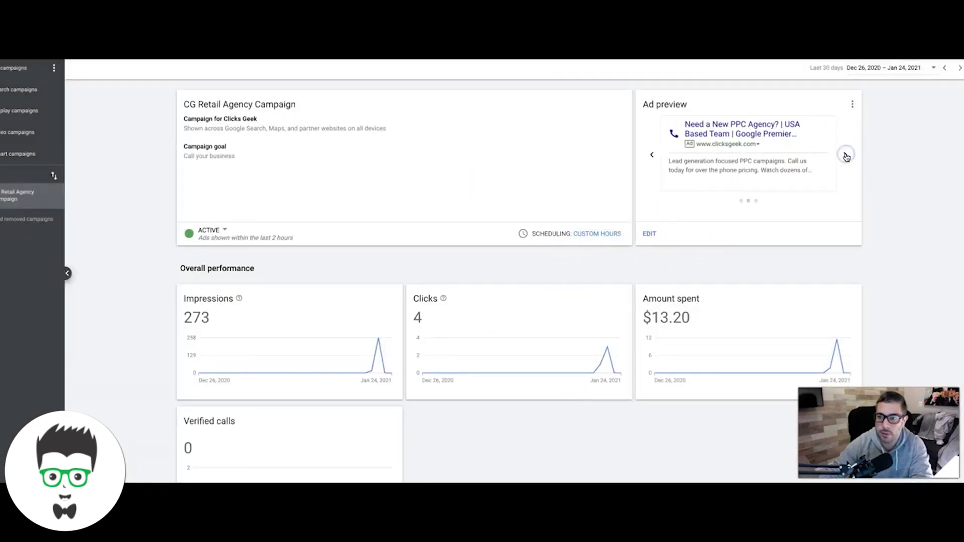
left_click(845, 155)
left_click(654, 234)
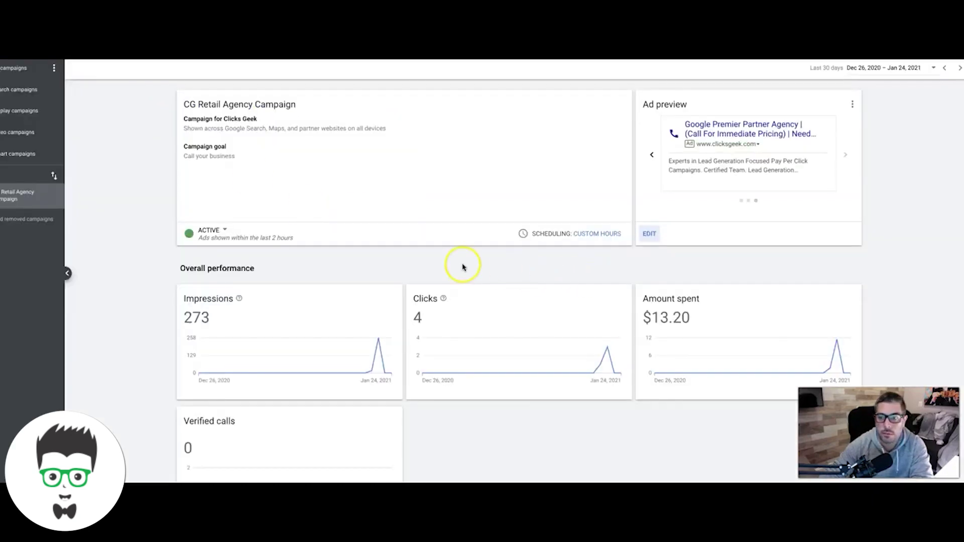
scroll(462, 267, "down", 3)
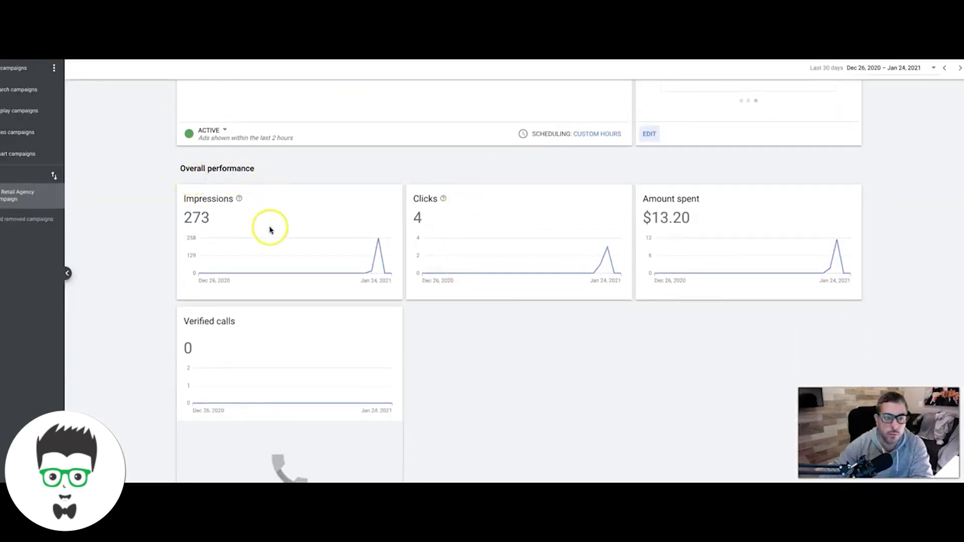
Scroll past the Overall performance and Verified calls charts and open the eight ppc keyword themes
mouse_move(274, 256)
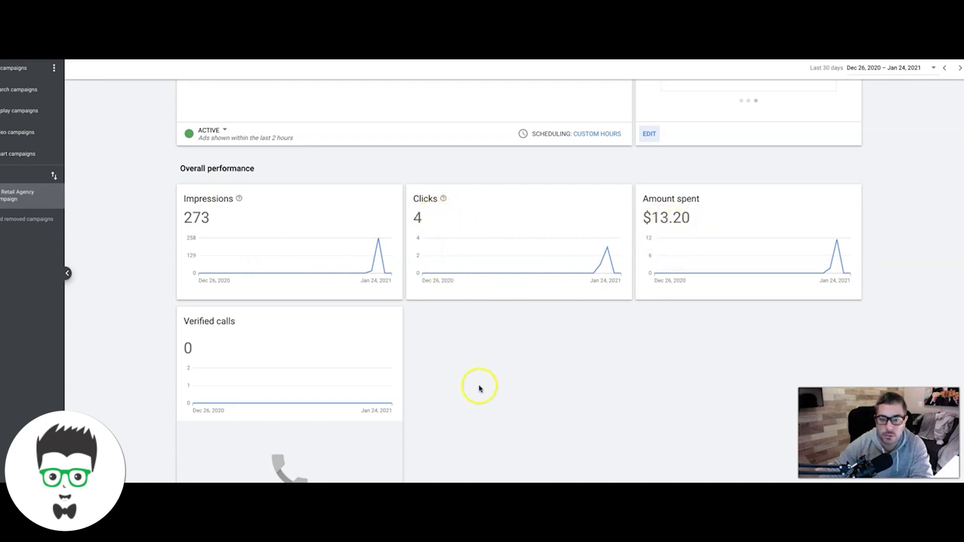
scroll(481, 389, "down", 6)
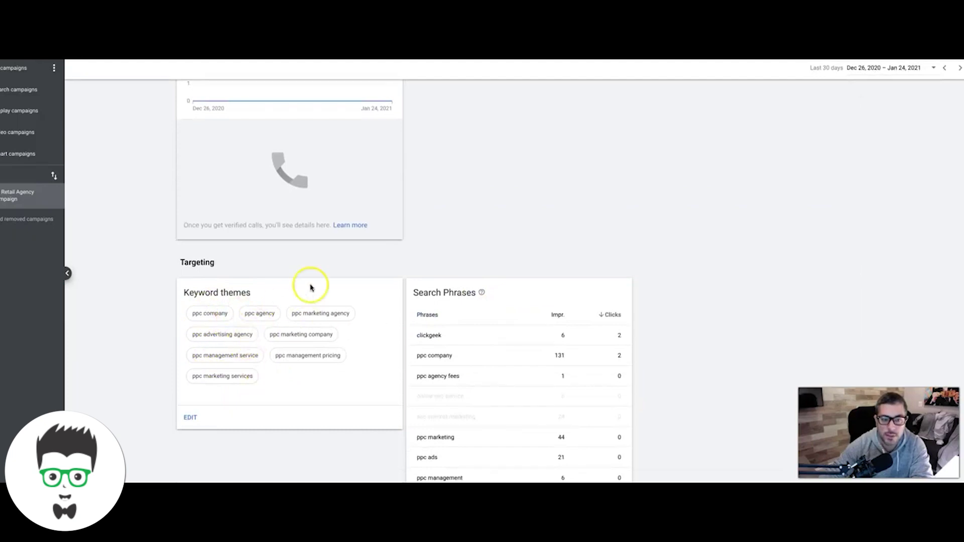
scroll(308, 282, "up", 6)
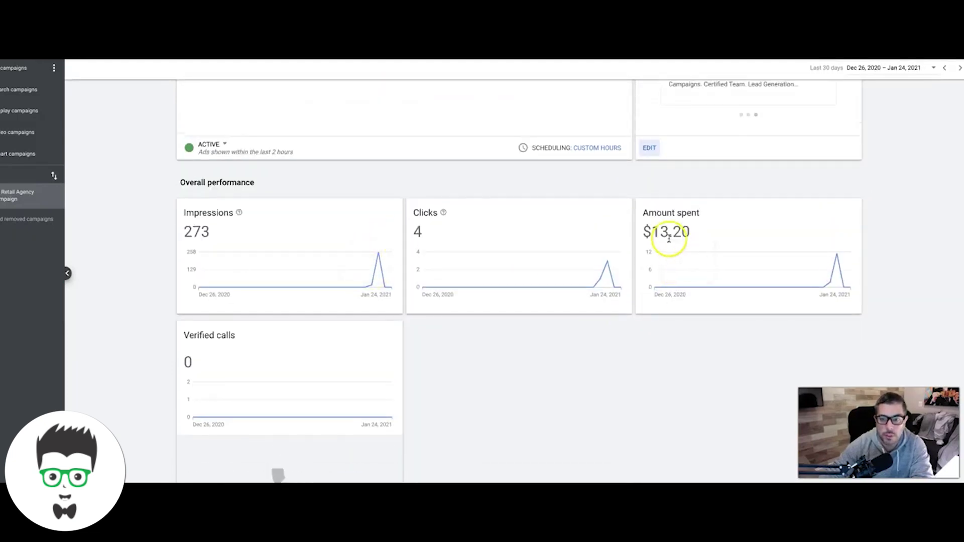
scroll(423, 243, "down", 1)
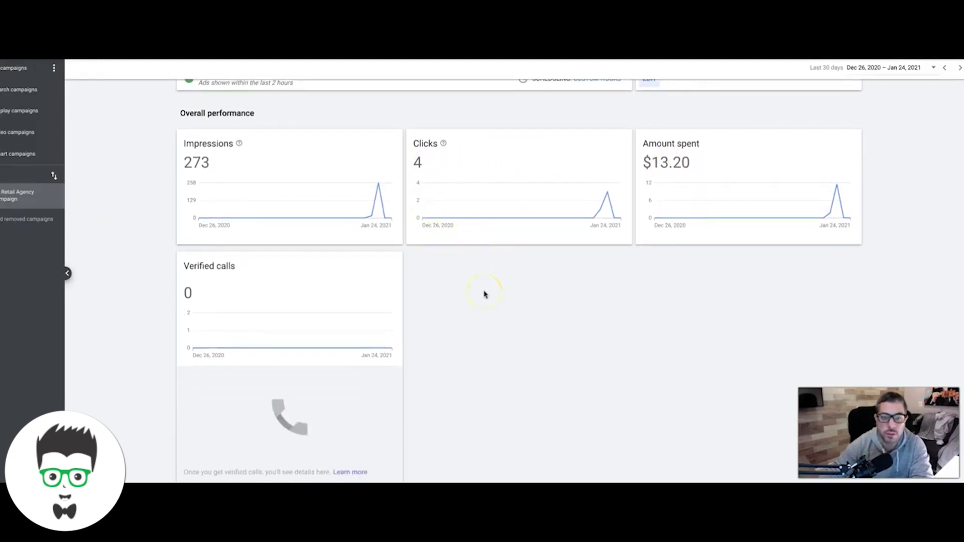
scroll(485, 295, "down", 2)
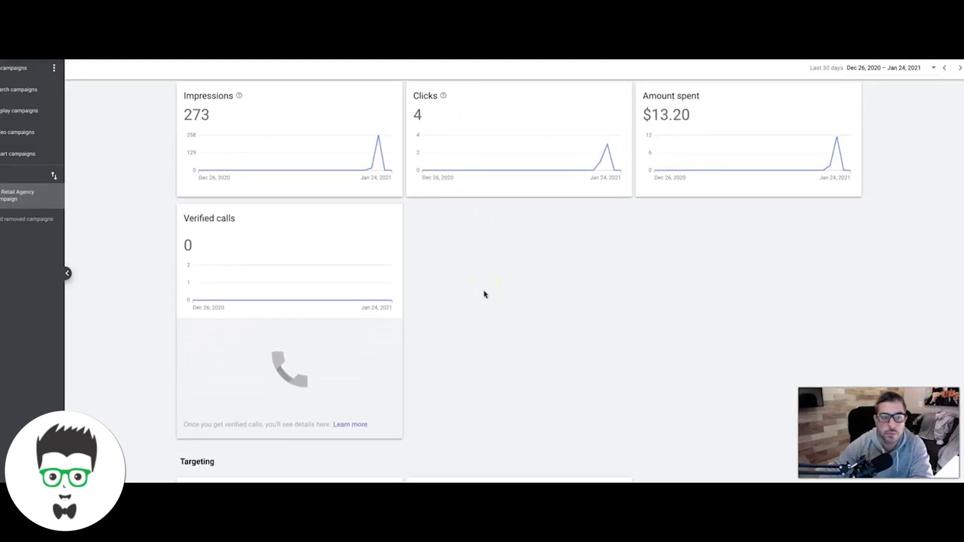
mouse_move(227, 230)
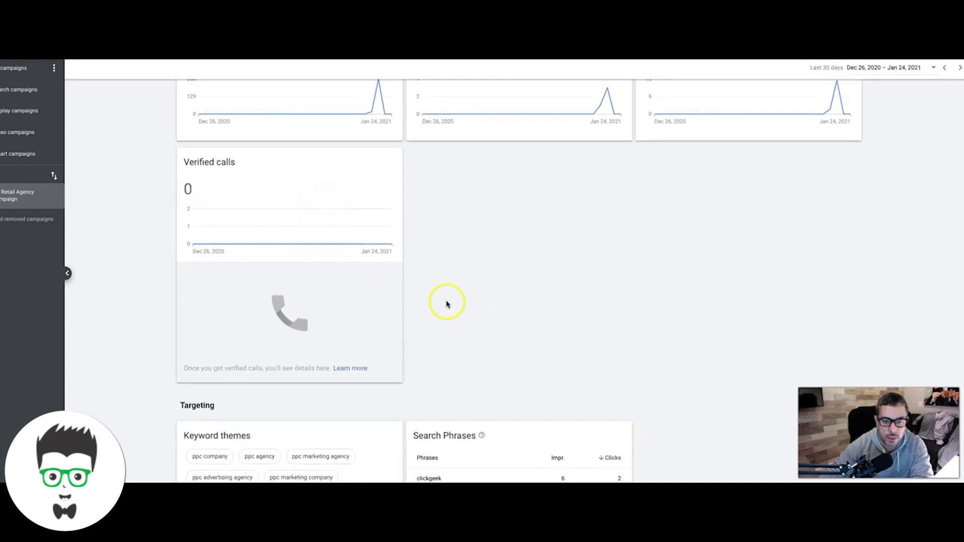
scroll(445, 302, "down", 1)
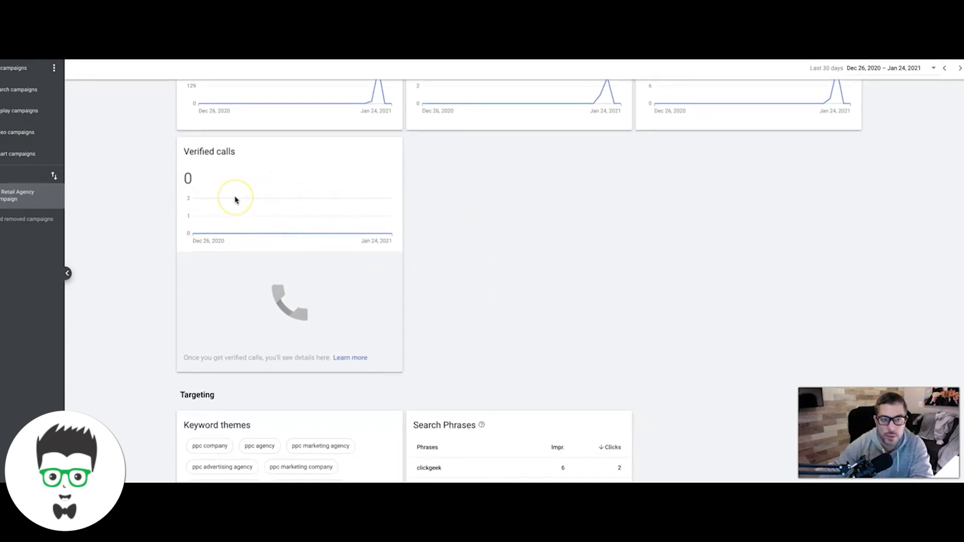
scroll(447, 251, "down", 2)
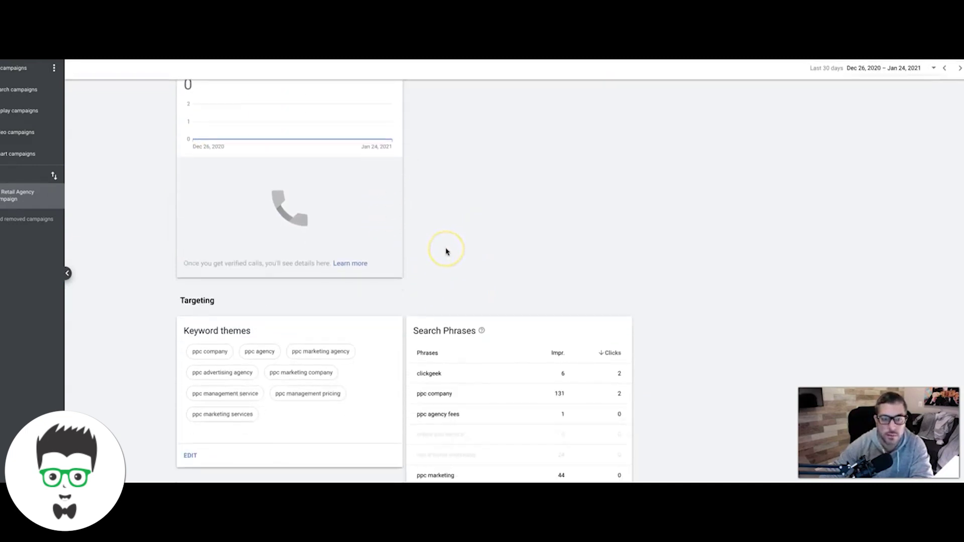
scroll(447, 251, "down", 3)
scroll(446, 251, "up", 1)
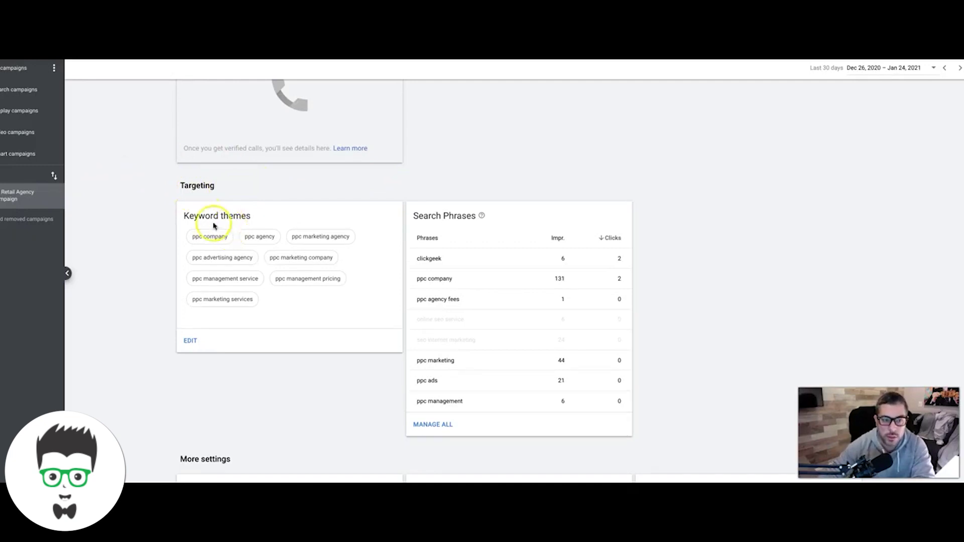
left_click(190, 341)
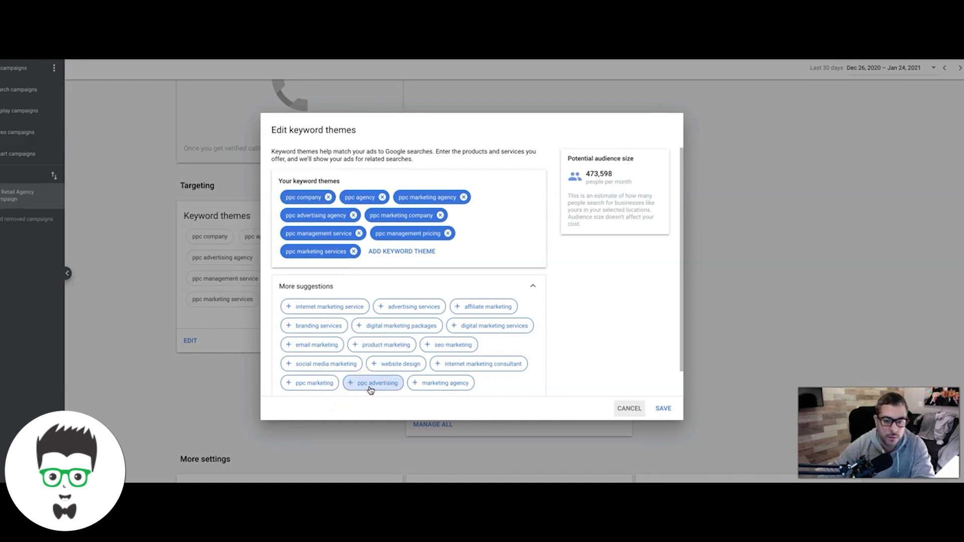
left_click(391, 370)
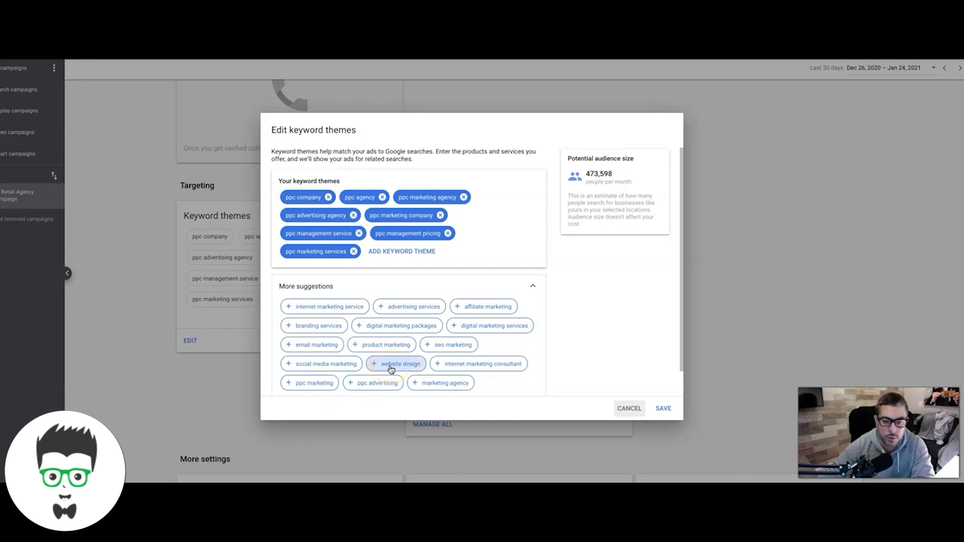
left_click(411, 368)
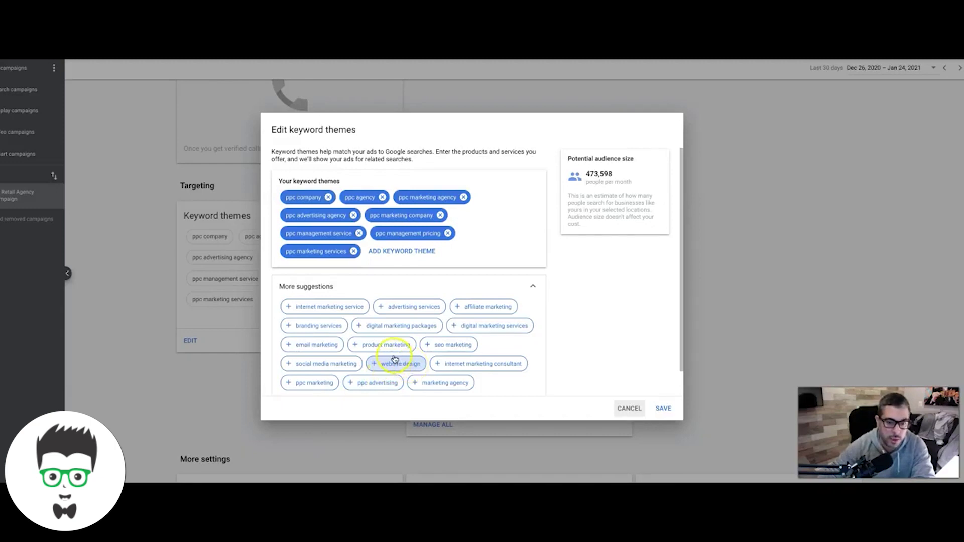
left_click(453, 351)
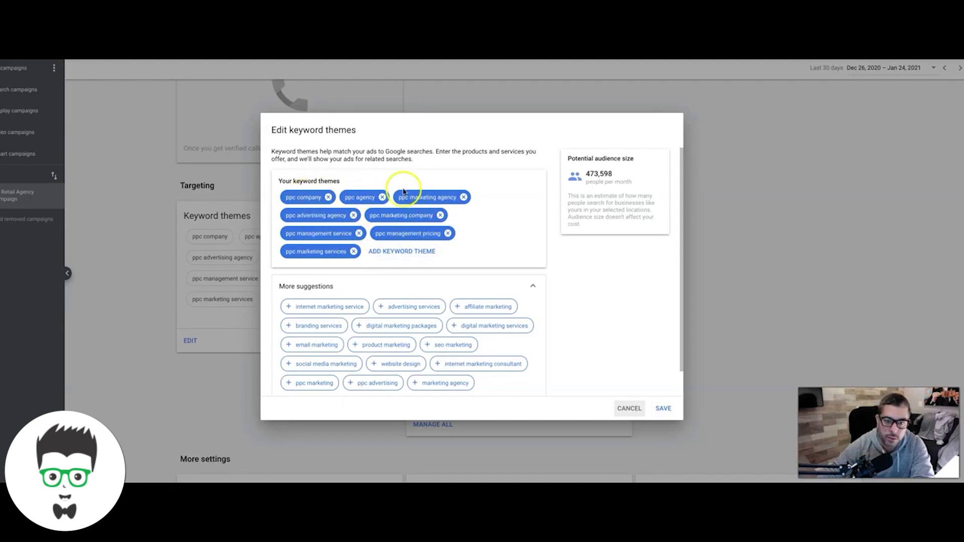
left_click(635, 409)
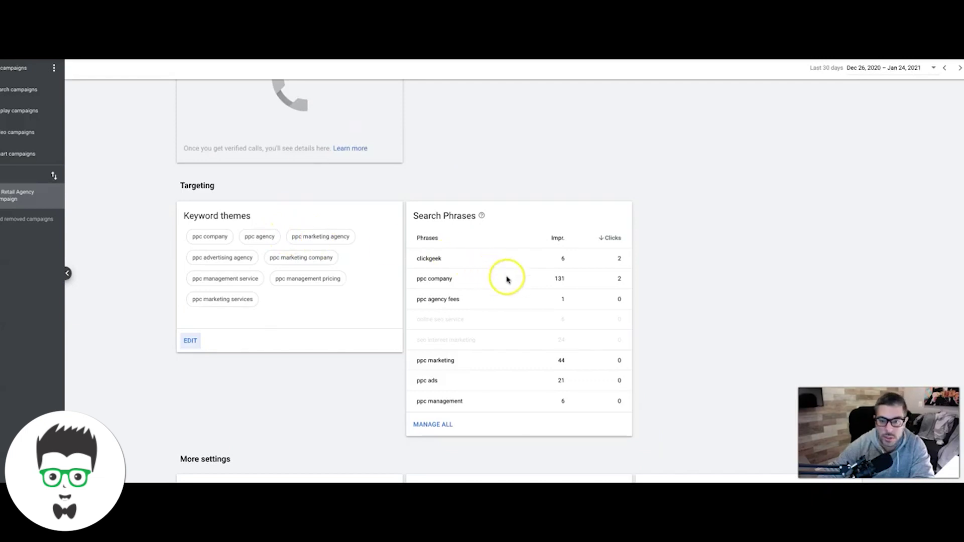
scroll(506, 276, "down", 1)
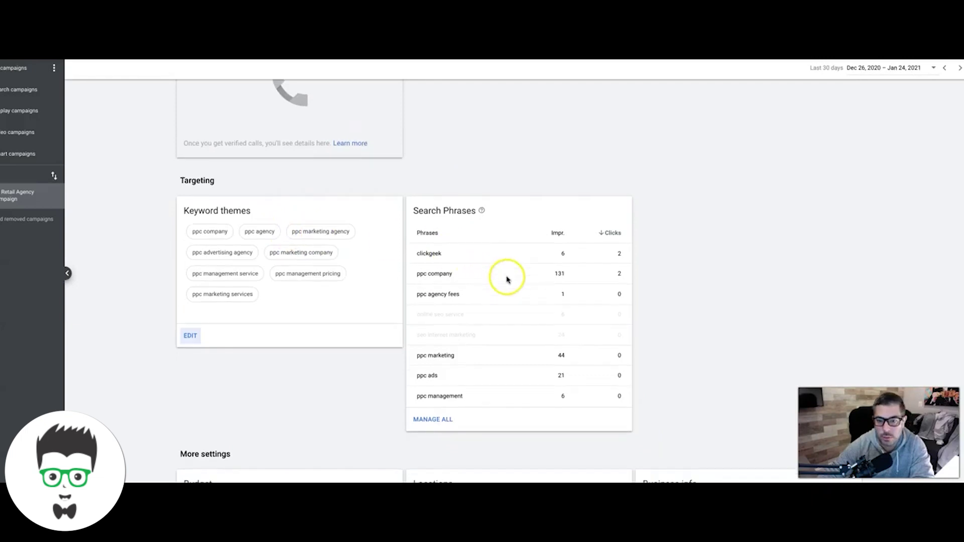
Review the full search phrases list (ppc marketing 44, ppc ads 21, ppc management 6) and cancel without saving
left_click(436, 421)
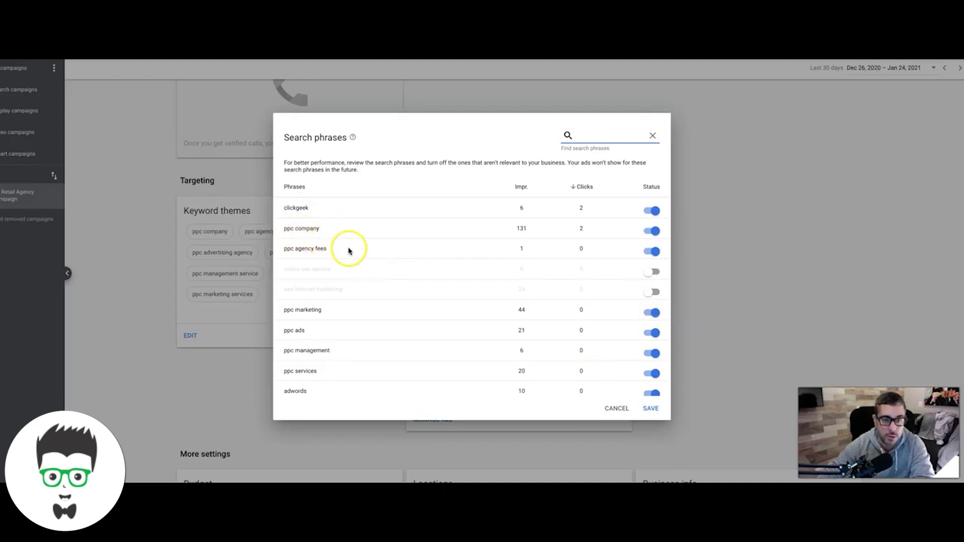
scroll(381, 264, "down", 3)
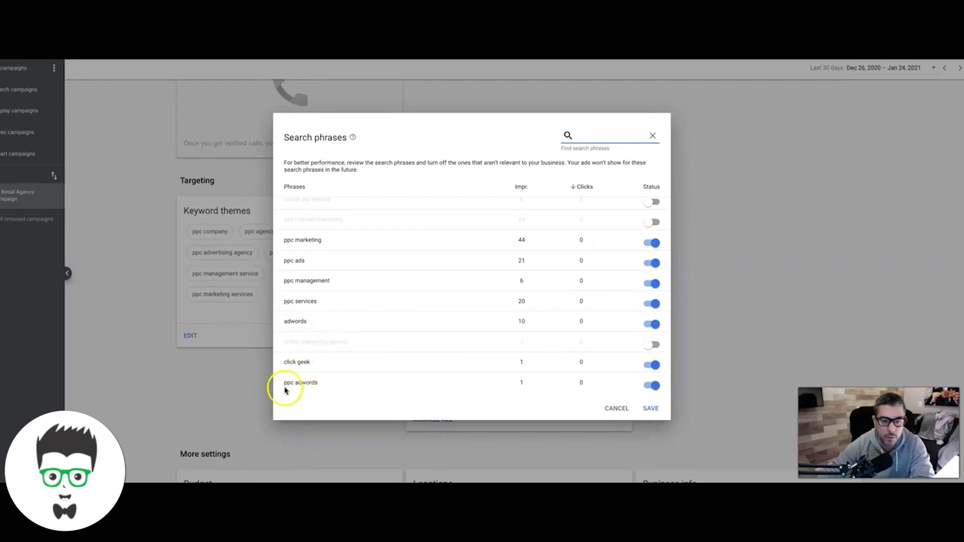
scroll(482, 357, "up", 3)
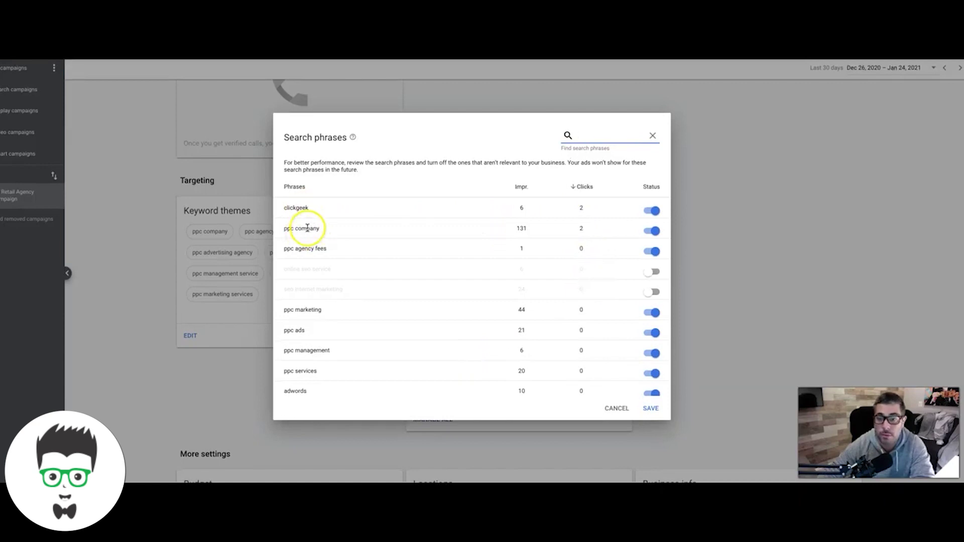
left_click(617, 410)
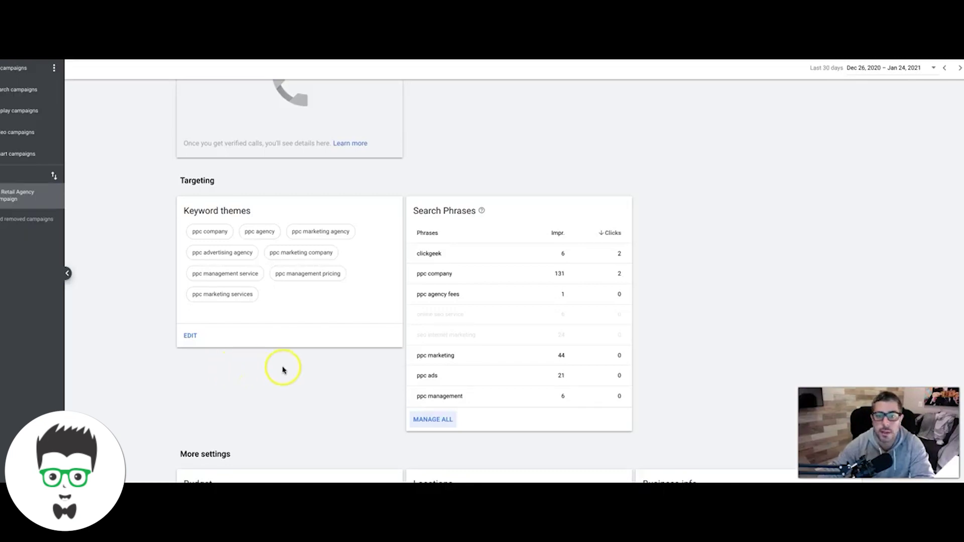
Review the budget, locations and analytics cards, then switch to the account with the Junk Removal (Lead Gen) campaign
scroll(310, 371, "down", 1)
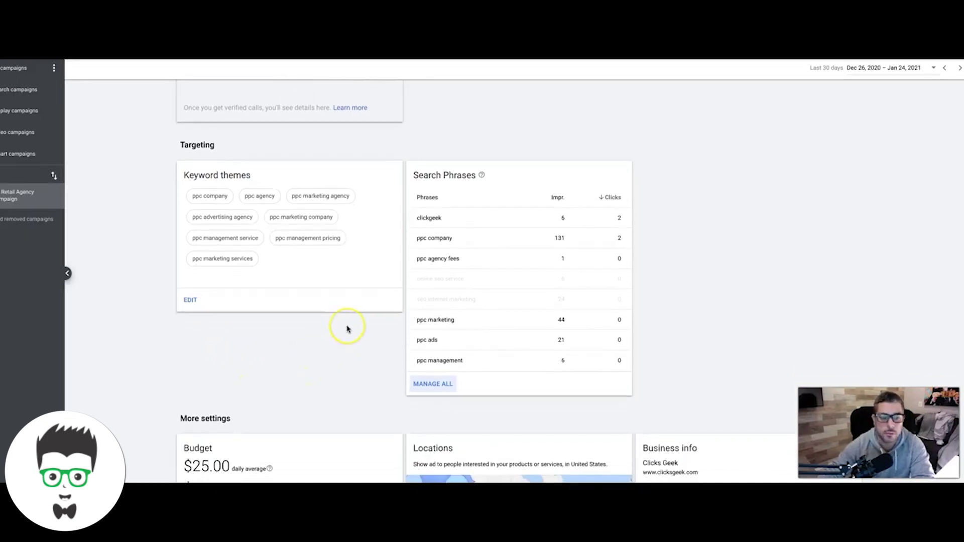
scroll(347, 327, "down", 7)
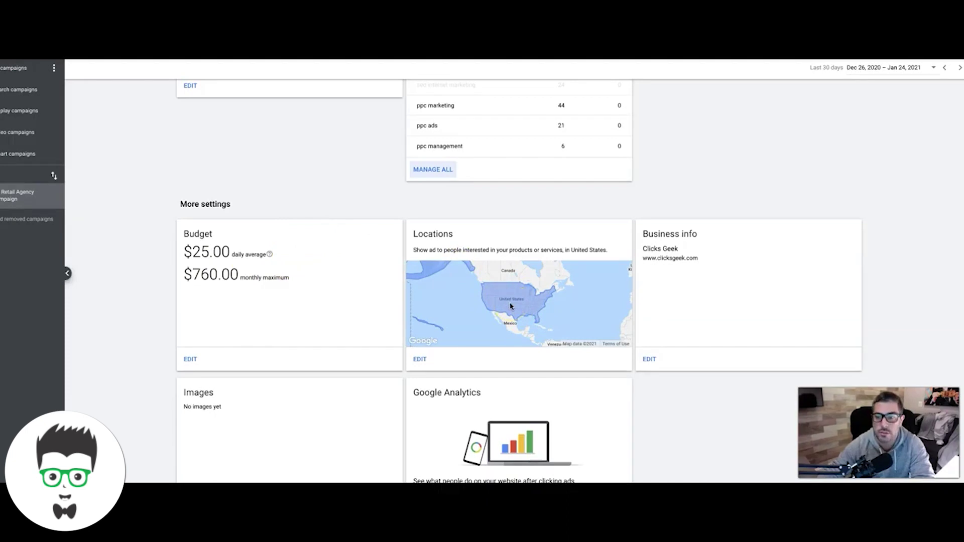
scroll(510, 306, "down", 3)
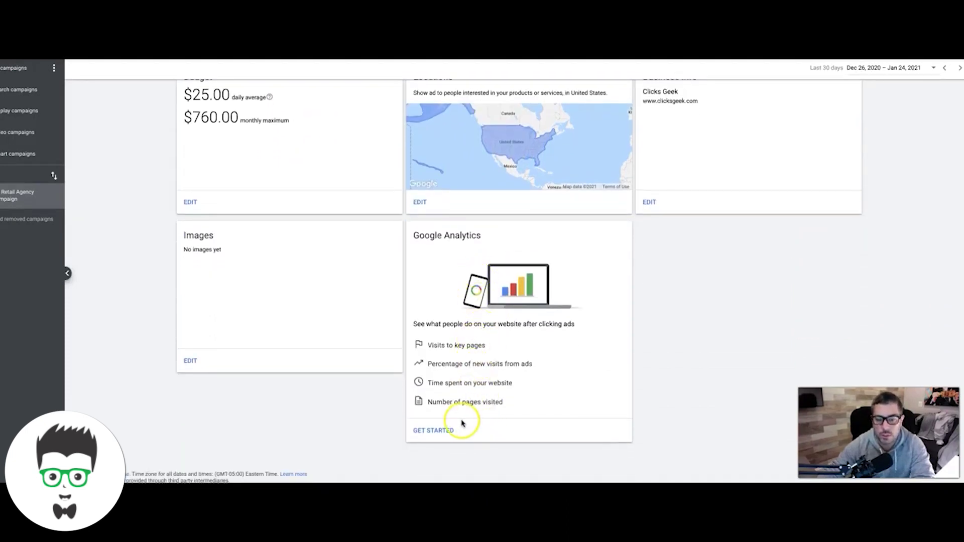
left_click(455, 312)
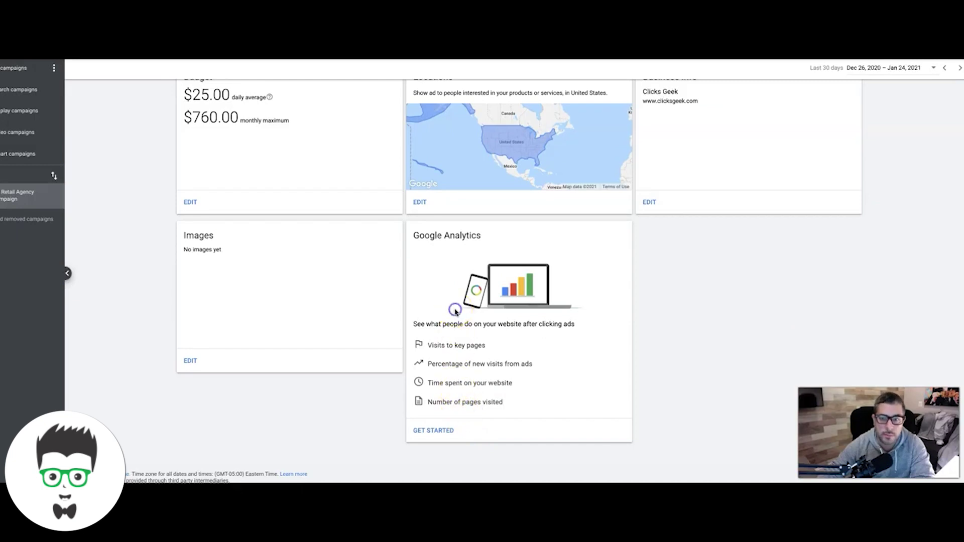
scroll(455, 311, "up", 3)
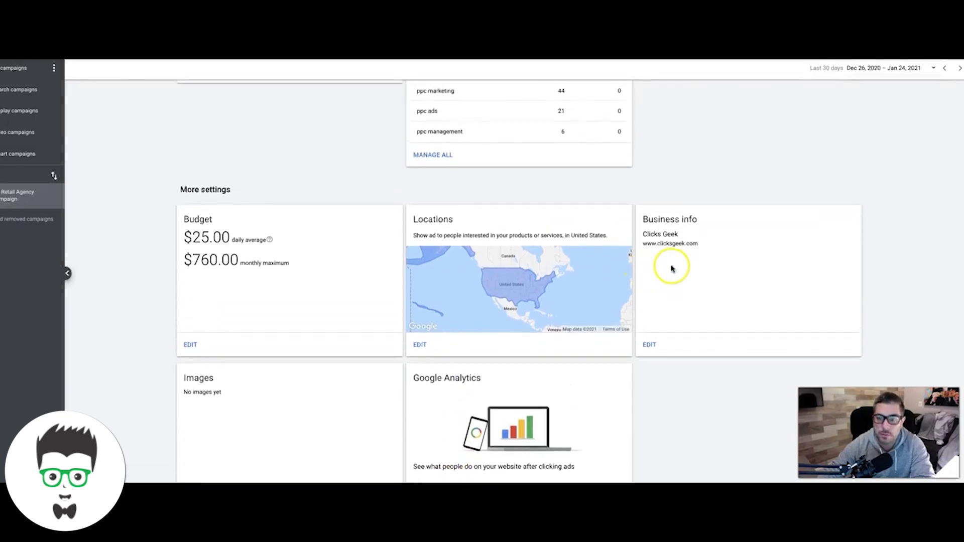
scroll(637, 271, "up", 9)
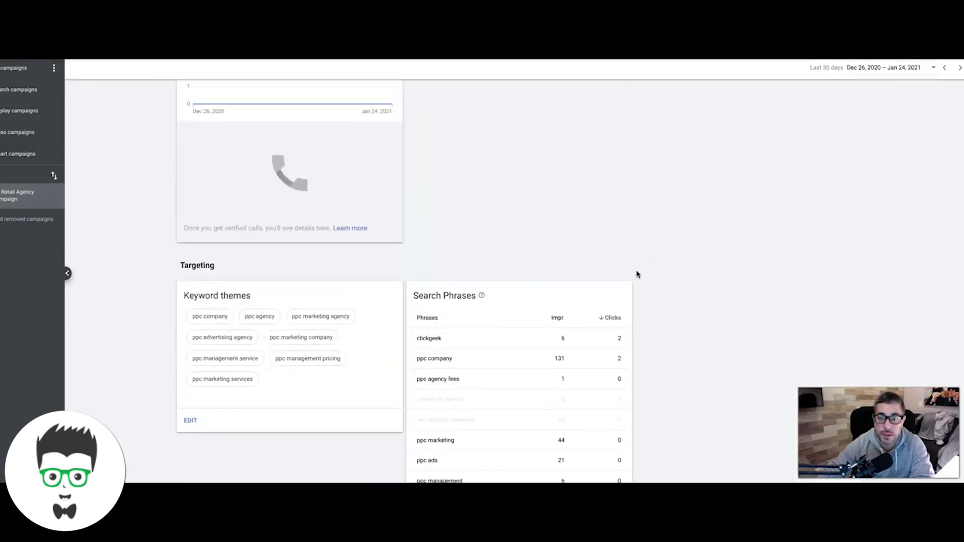
scroll(403, 272, "up", 4)
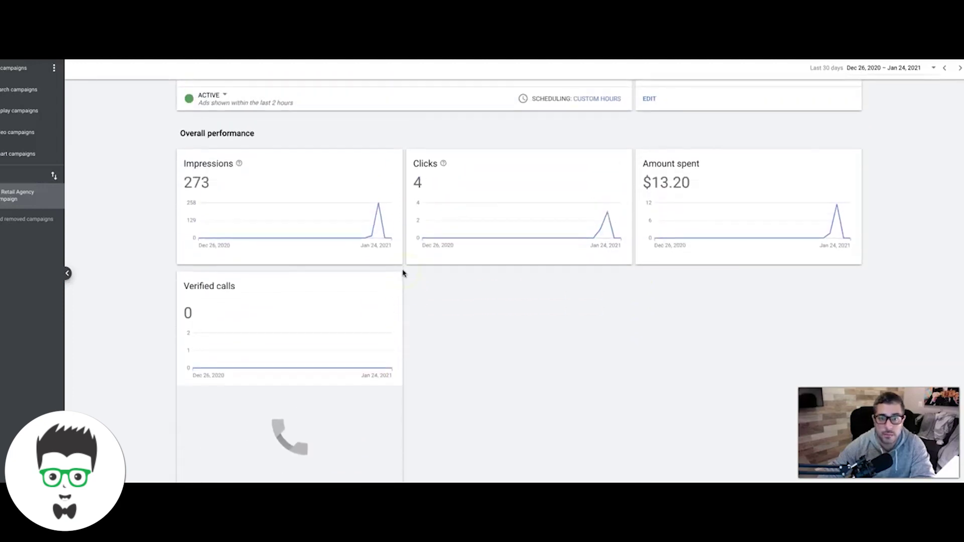
scroll(403, 273, "up", 2)
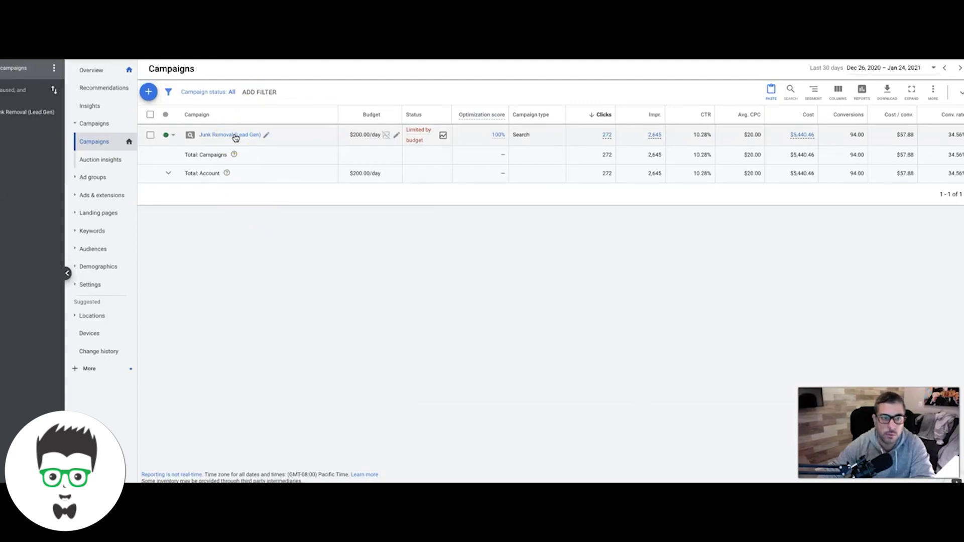
Open the Junk Removal (Lead Gen) campaign's ad groups, then its Keywords page
left_click(235, 135)
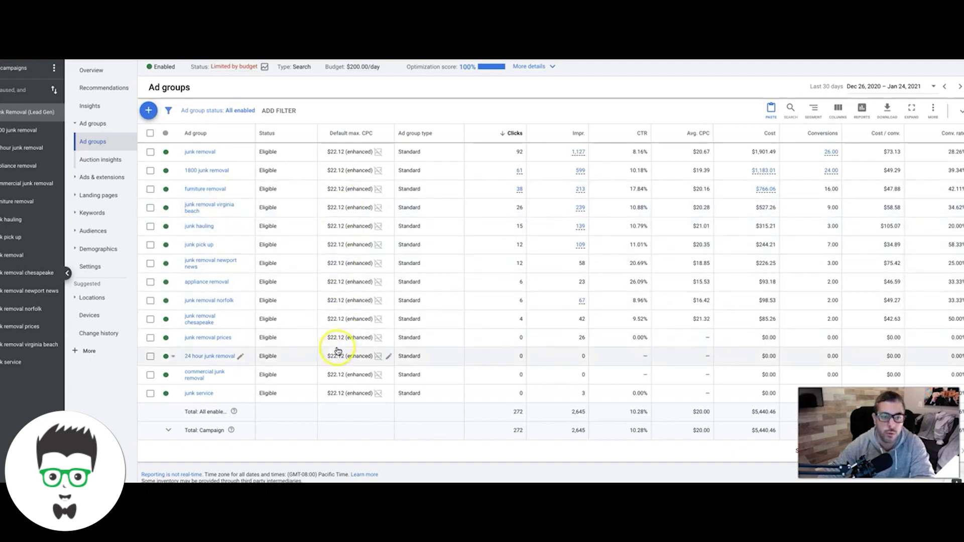
left_click(87, 214)
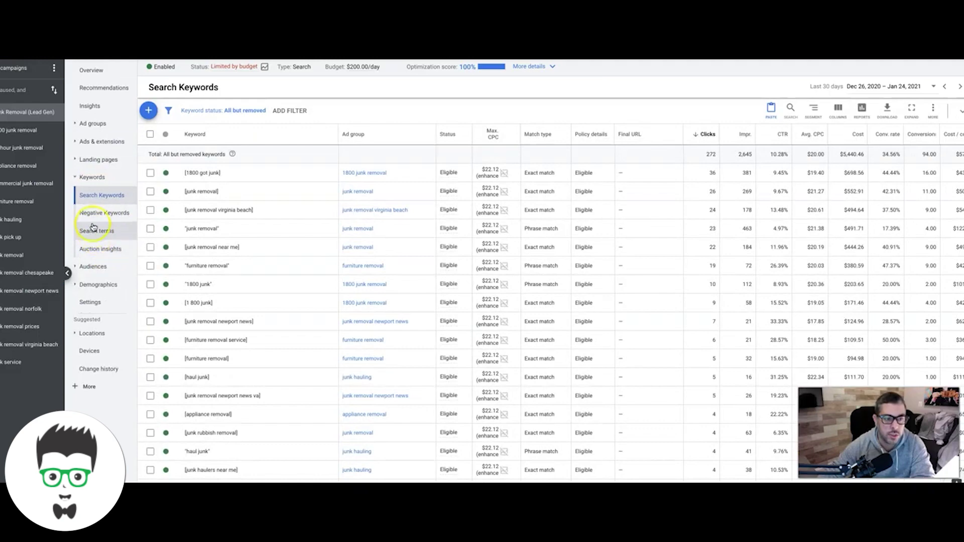
left_click(91, 216)
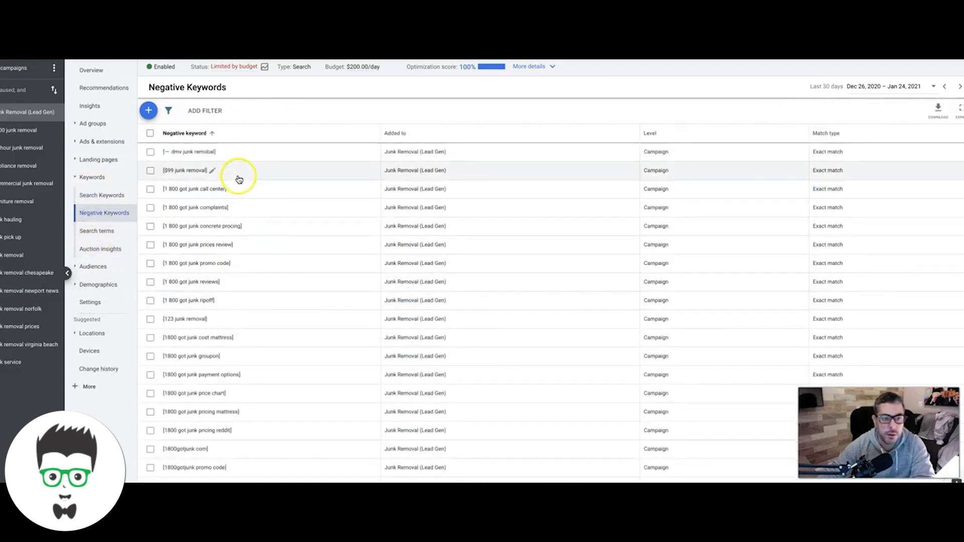
scroll(266, 251, "down", 5)
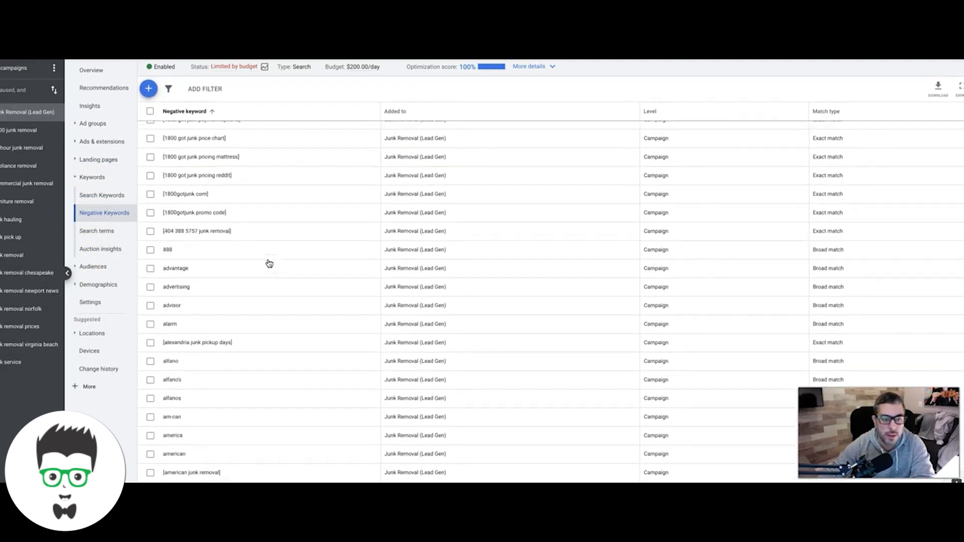
scroll(269, 264, "down", 3)
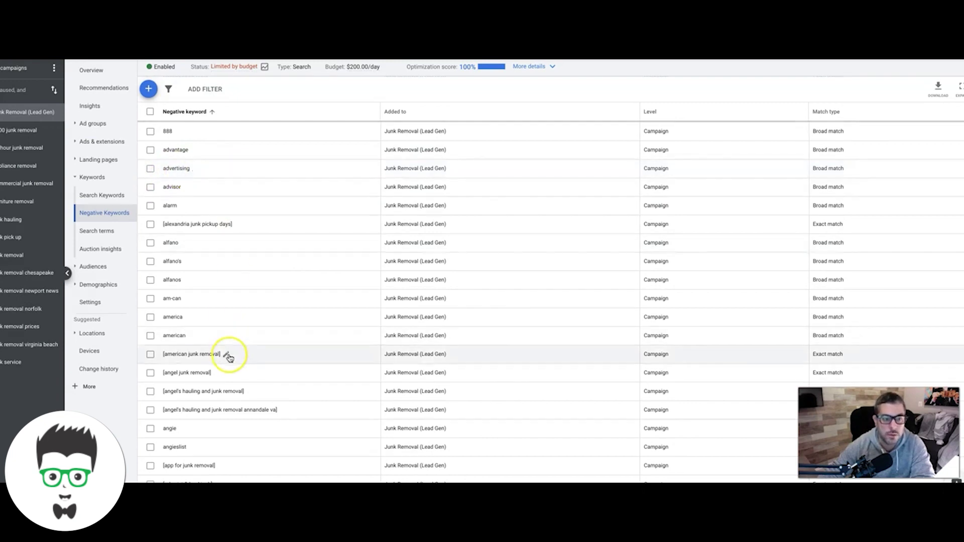
scroll(224, 352, "down", 1)
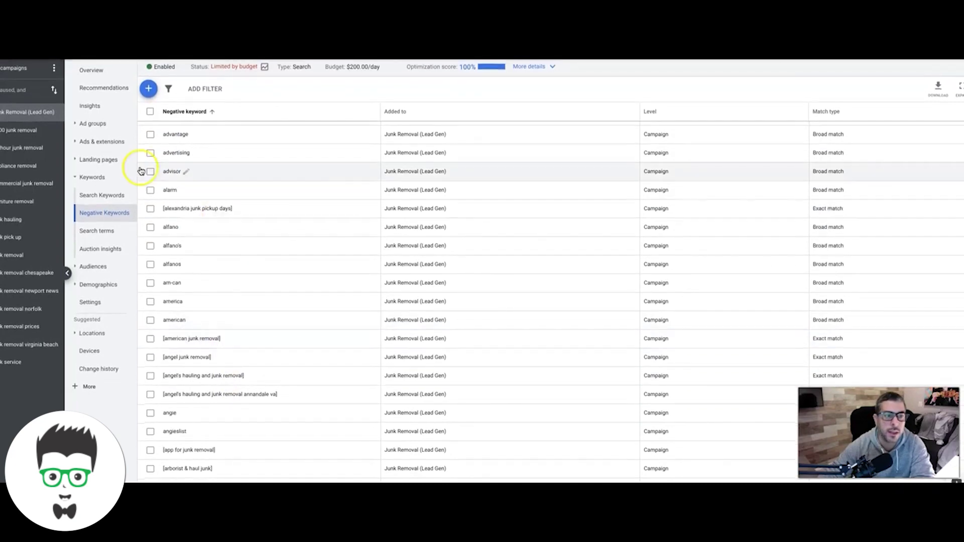
left_click(93, 197)
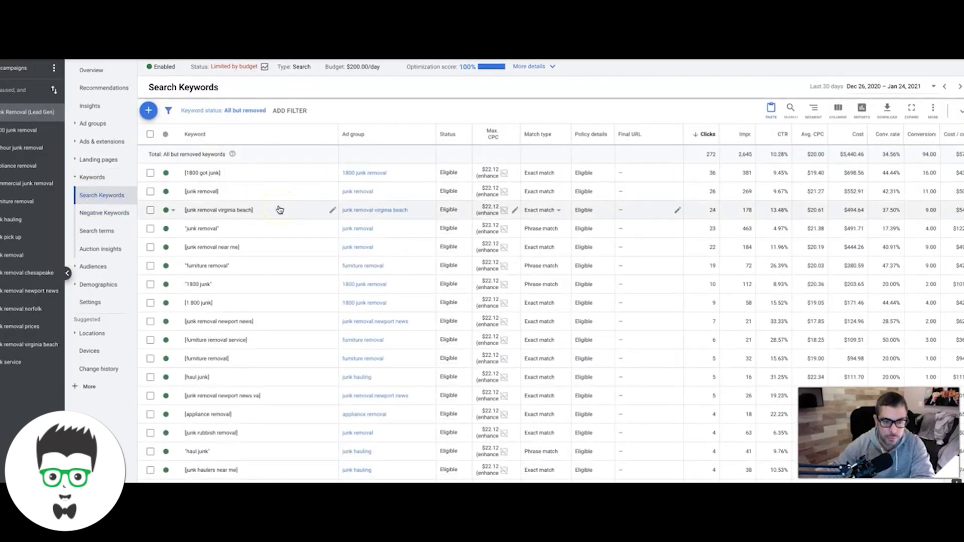
left_click(202, 210)
left_click(204, 232)
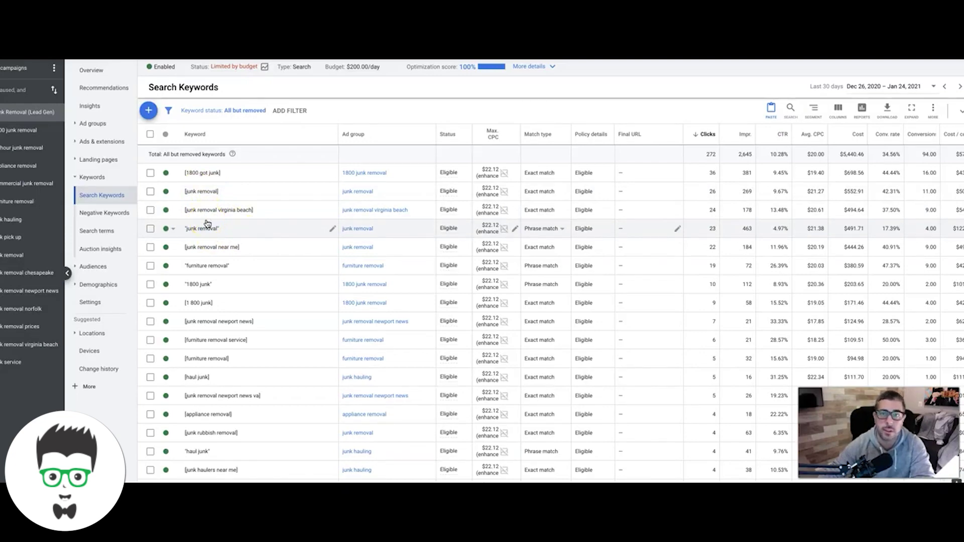
scroll(241, 269, "down", 6)
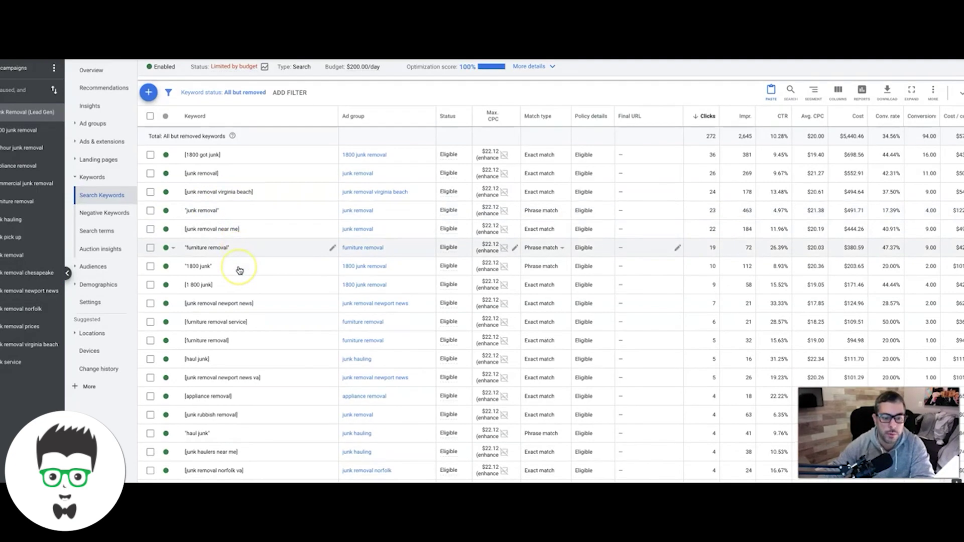
scroll(239, 270, "down", 5)
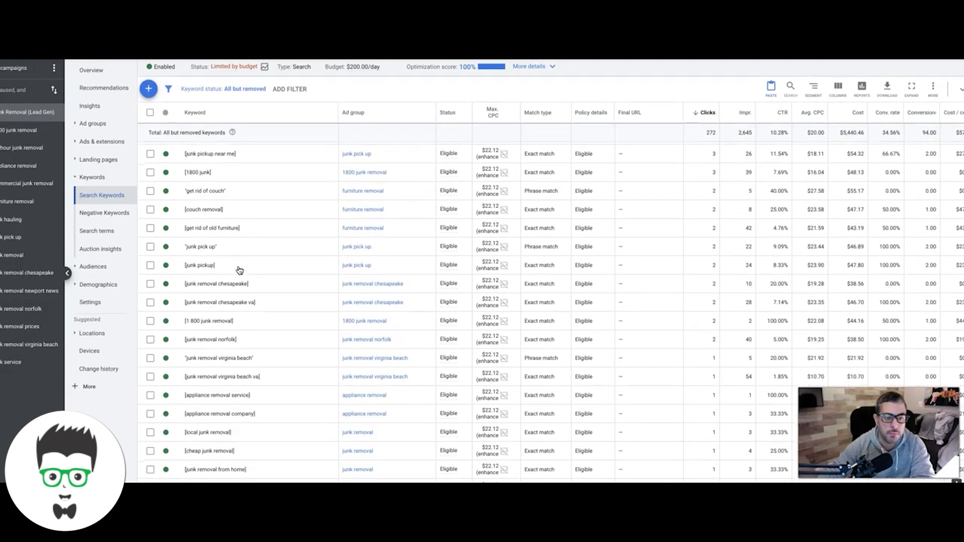
scroll(239, 270, "down", 4)
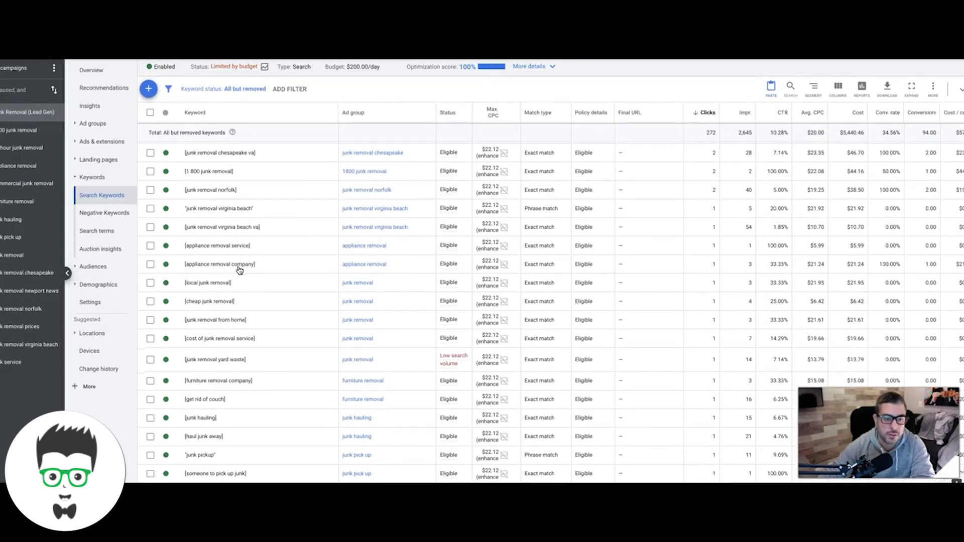
scroll(239, 270, "down", 1)
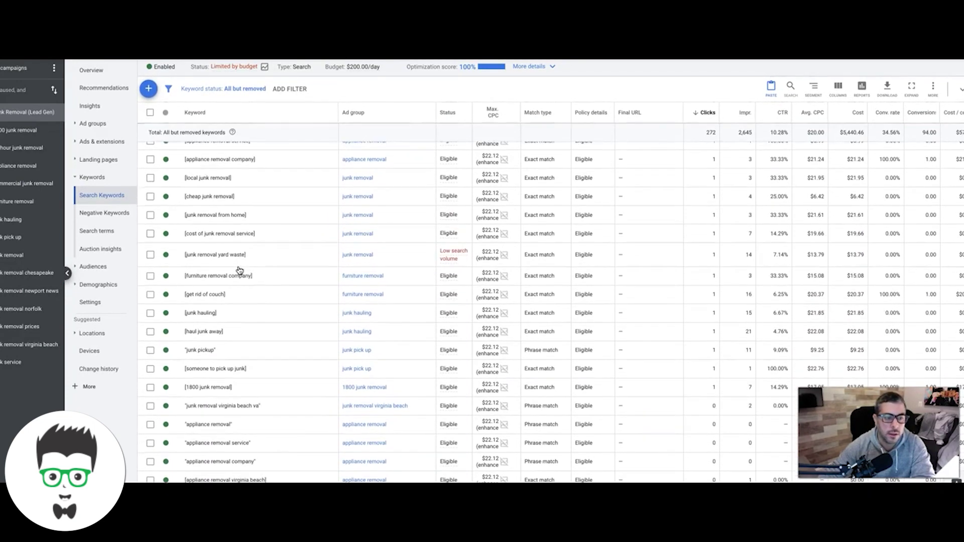
left_click(91, 288)
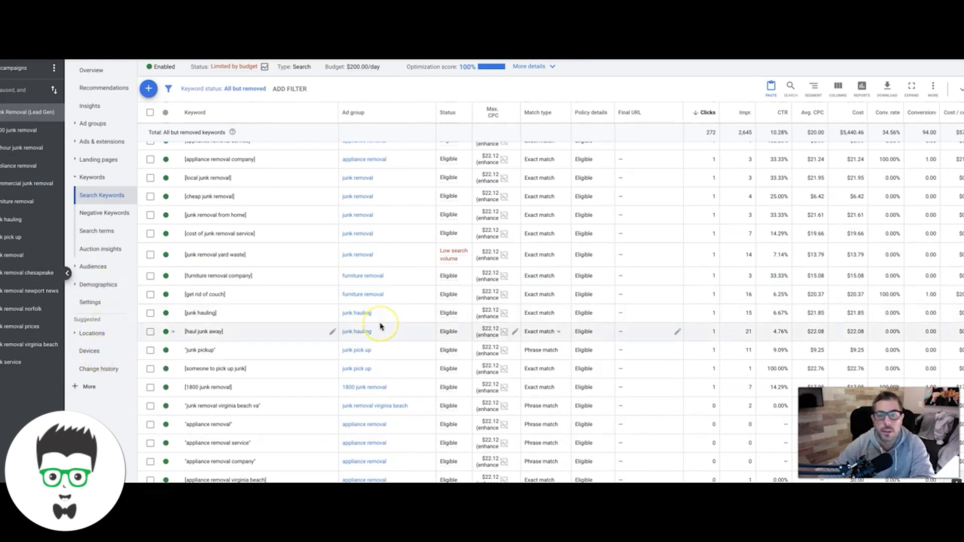
scroll(270, 301, "up", 3)
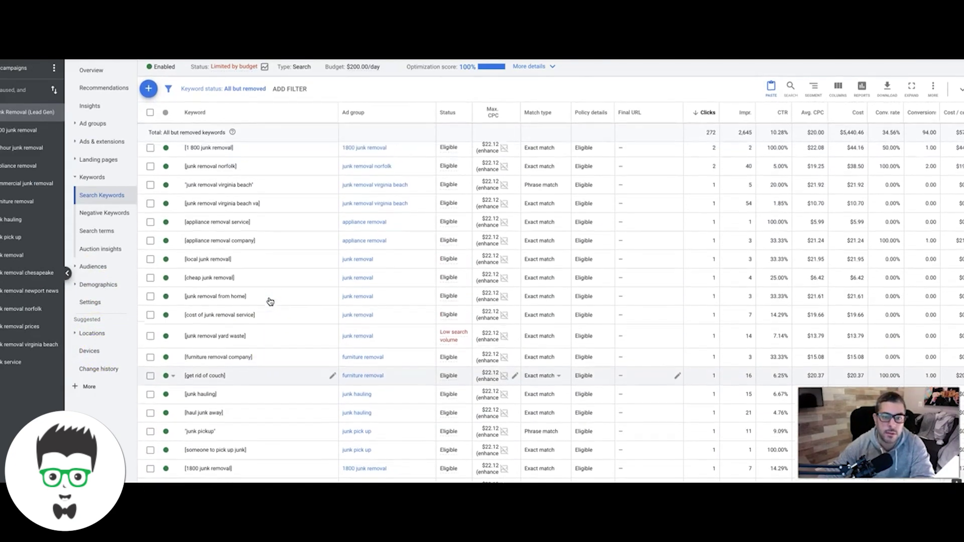
scroll(270, 301, "up", 2)
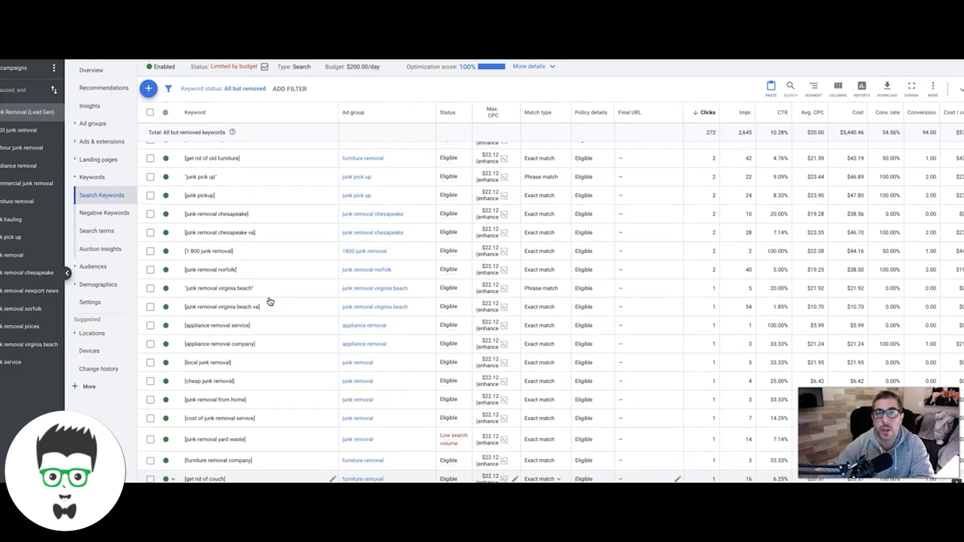
scroll(329, 271, "up", 5)
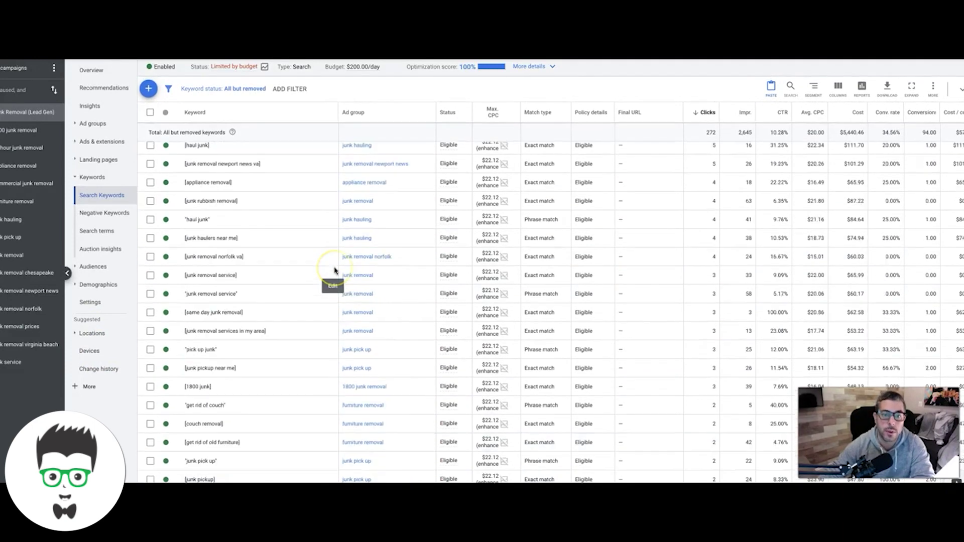
scroll(335, 271, "up", 2)
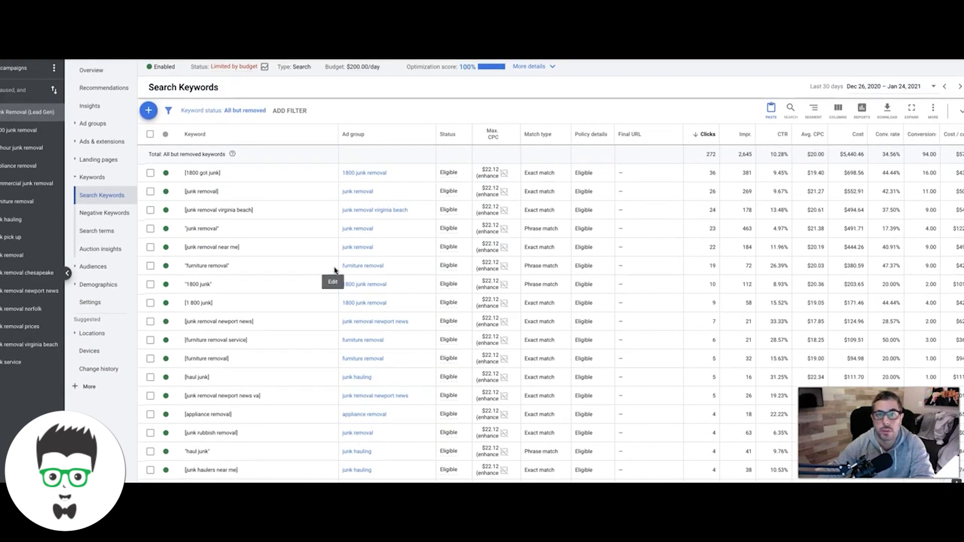